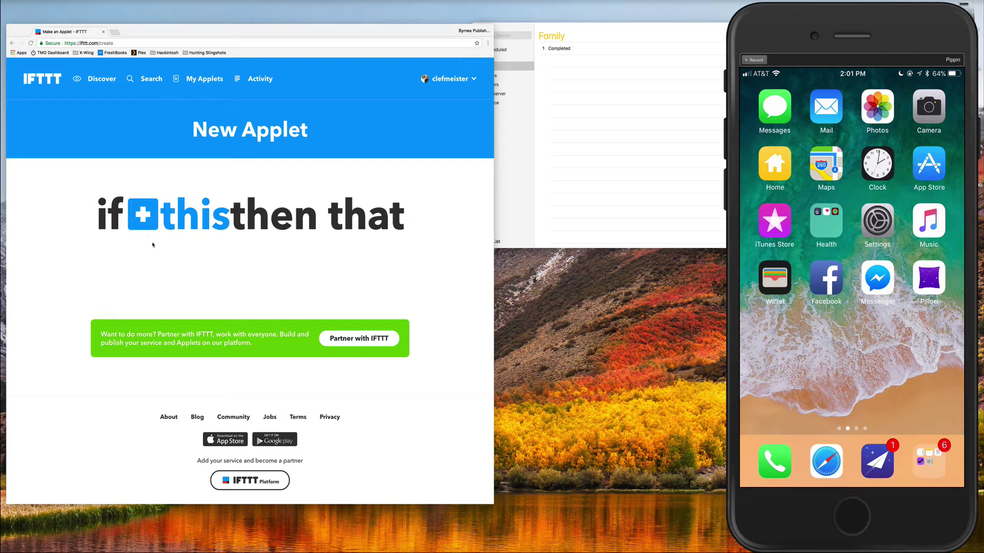
Step: Create an SMS trigger 'Send IFTTT an SMS tagged' with the tag 'remindme'
left_click(146, 258)
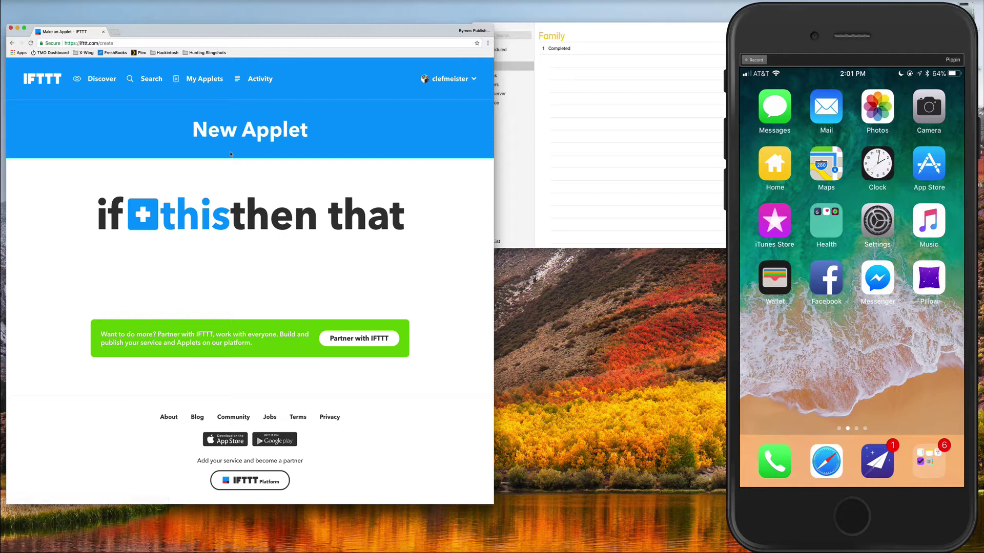
left_click(180, 219)
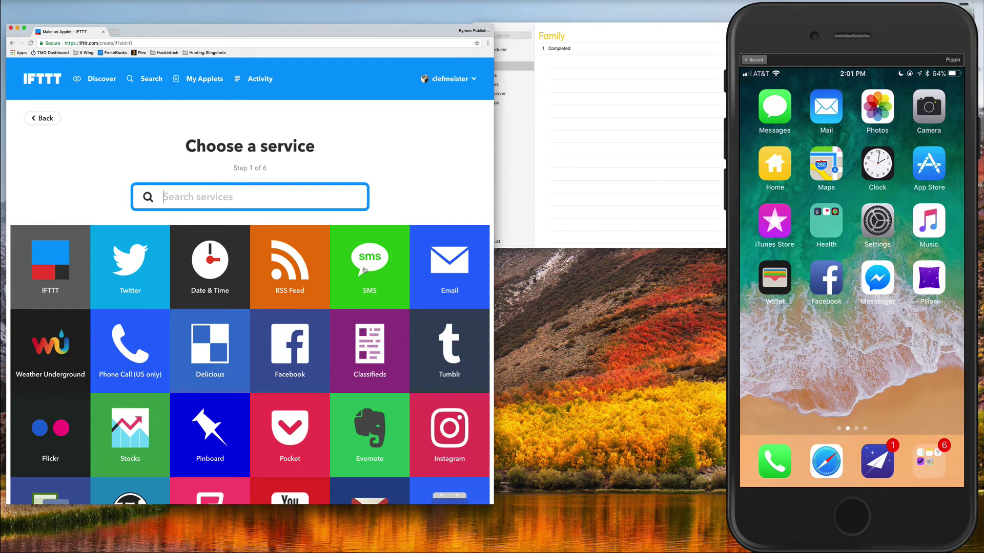
left_click(364, 270)
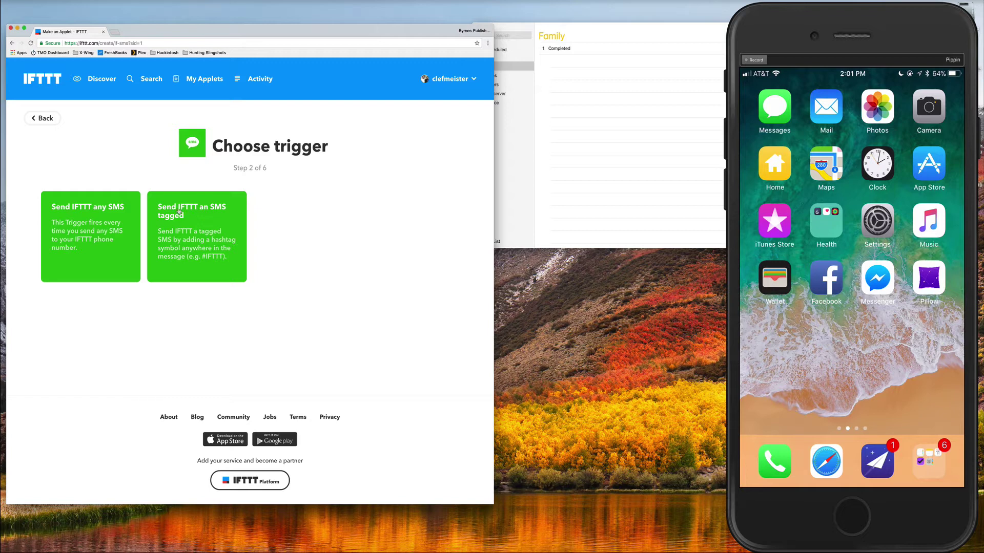
left_click(179, 211)
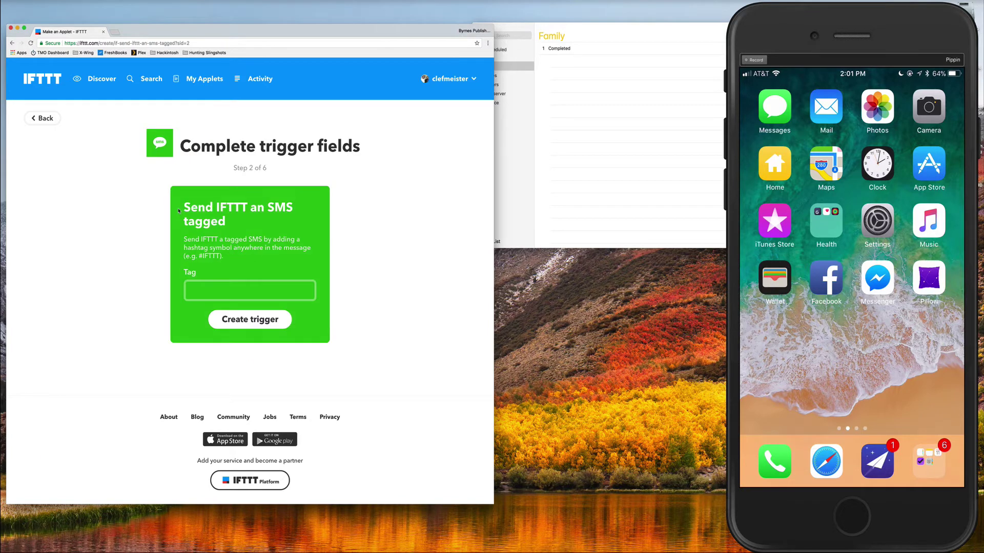
left_click(215, 288)
type("re")
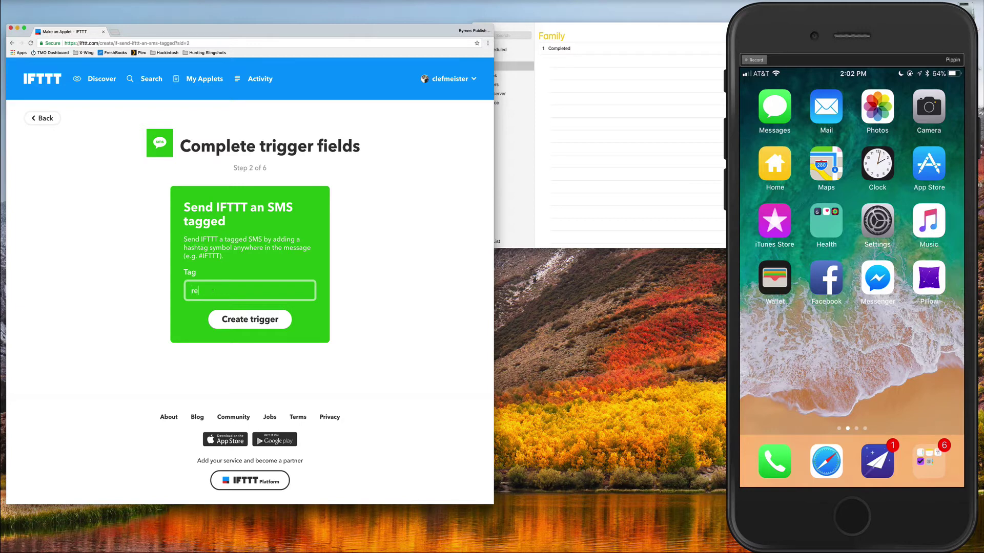
type("mindme")
left_click(247, 320)
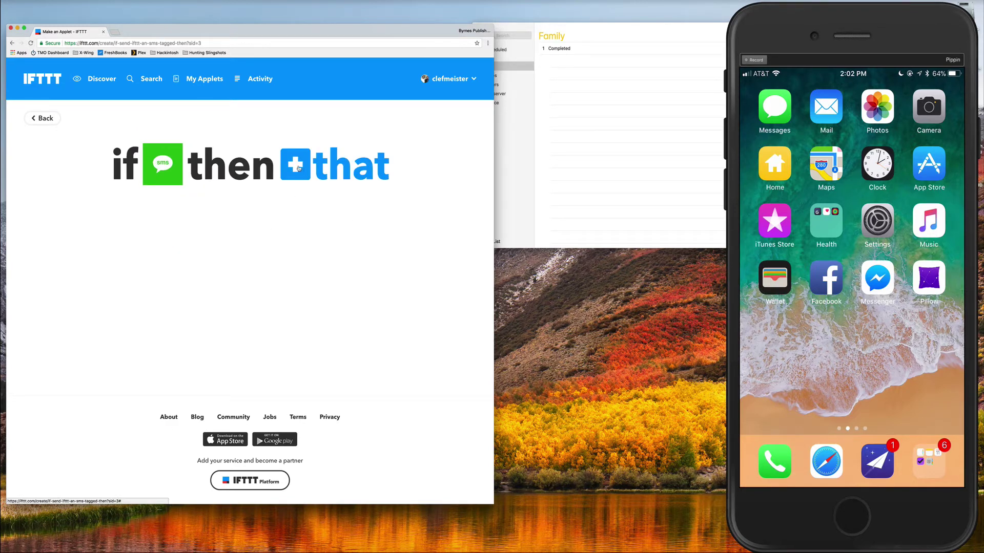
Step: Choose iOS Reminders' 'Add reminder to list' as the applet's action
left_click(338, 173)
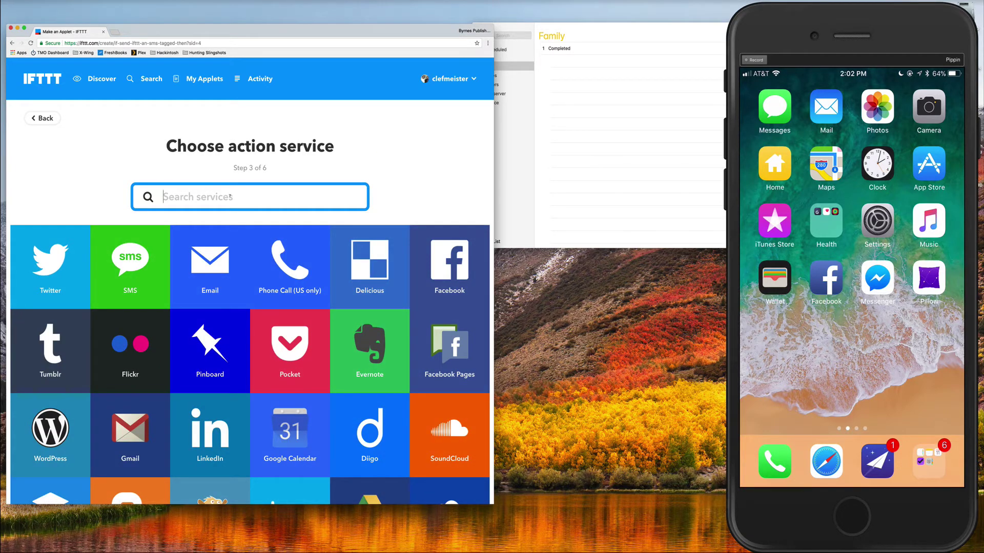
type("reminder")
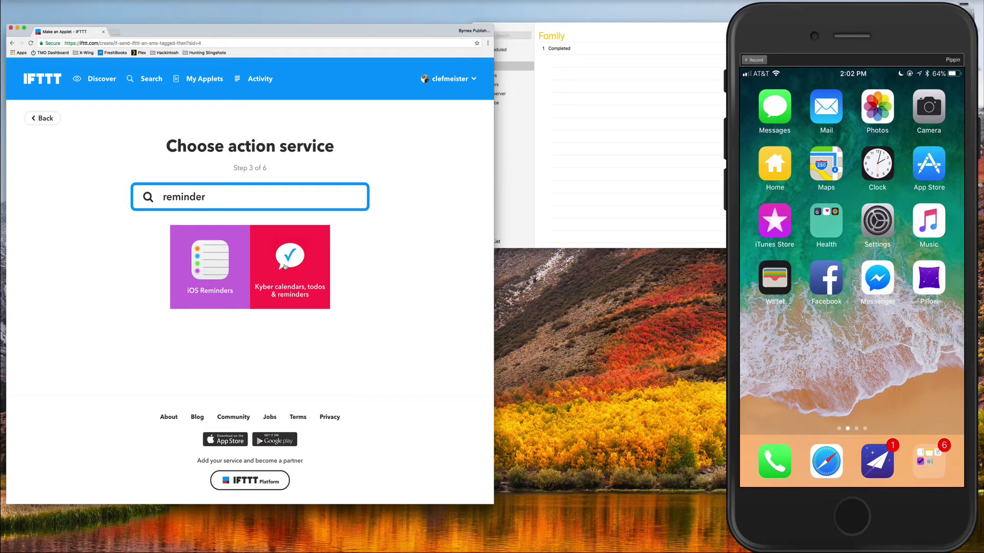
left_click(206, 268)
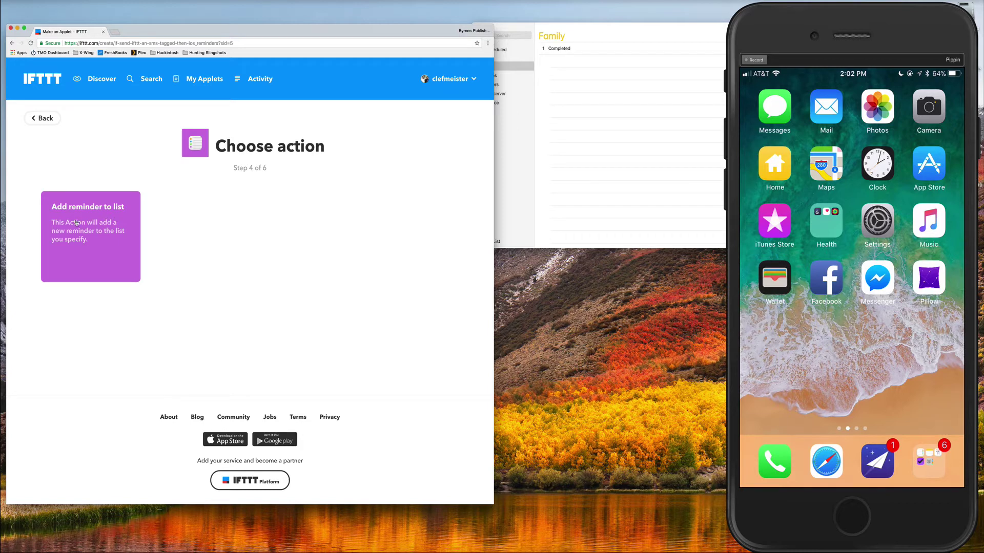
left_click(77, 223)
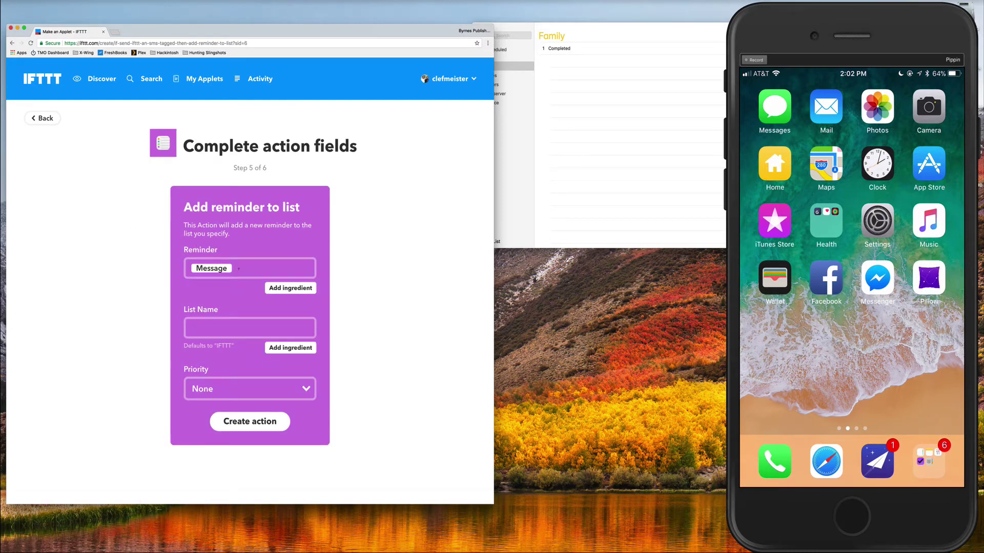
Step: Set the reminder text to MessageNoHashtag followed by ' needs a follow-up message'
left_click_drag(238, 269, 175, 272)
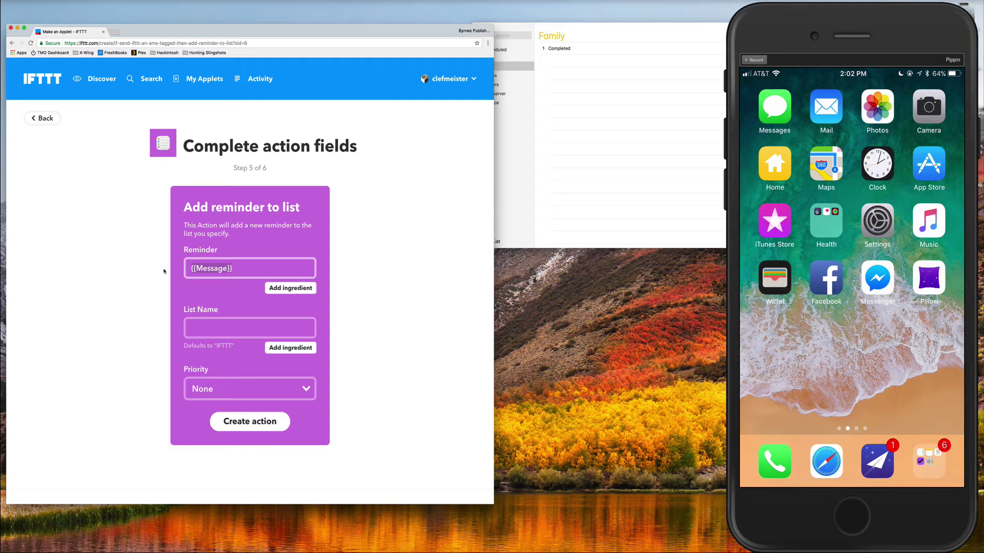
key("BackSpace")
left_click(279, 290)
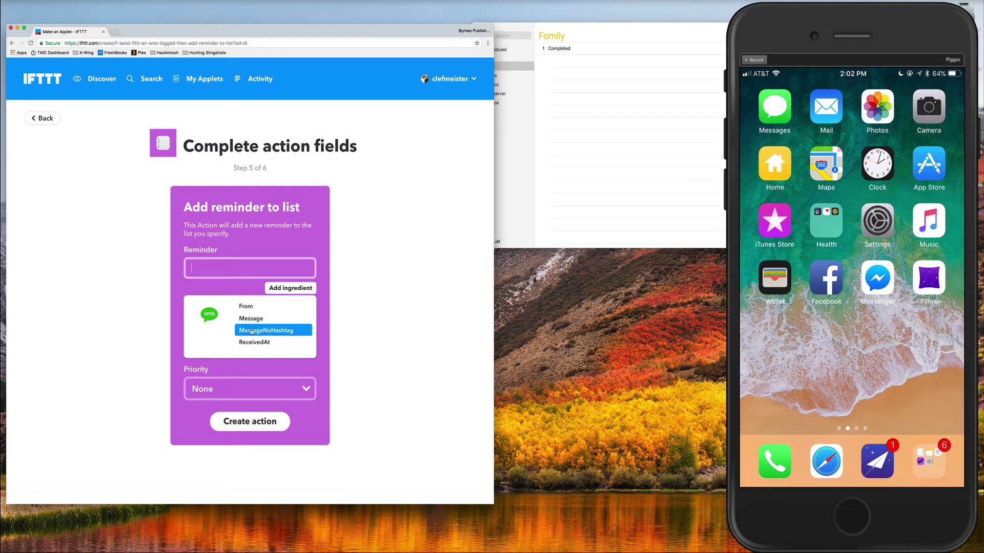
left_click(251, 331)
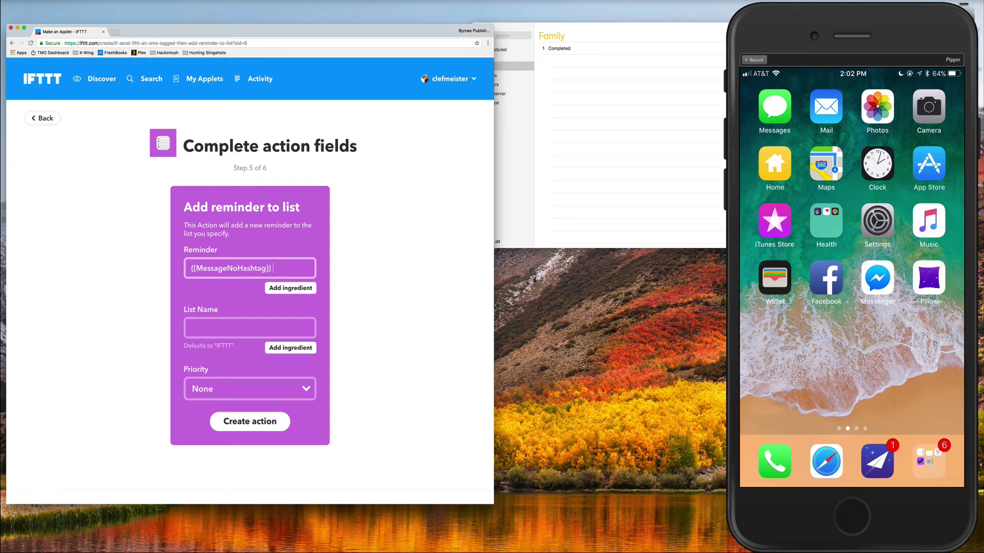
type("needs a follow")
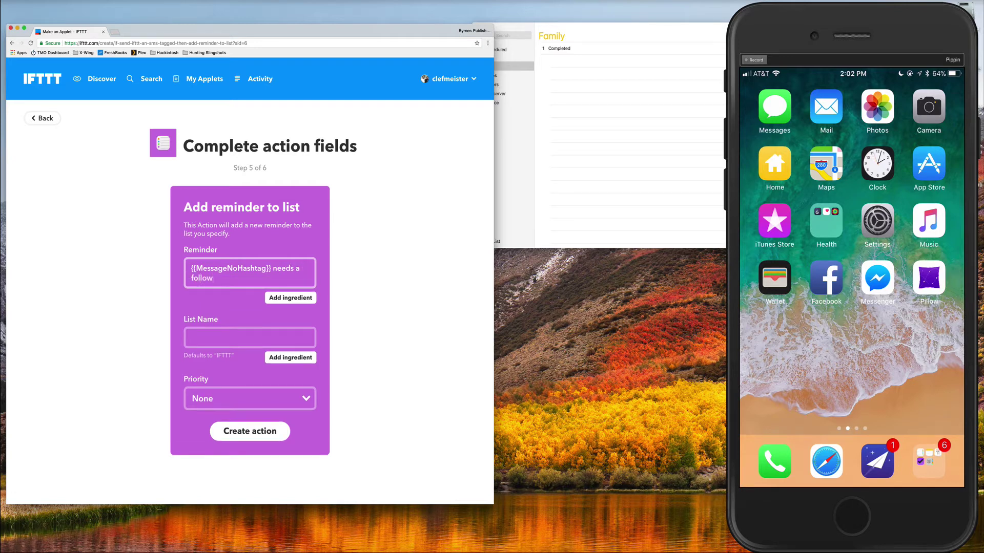
type("-up message")
Step: Leave List Name empty, set Priority to Medium, and create the reminder action
left_click(282, 359)
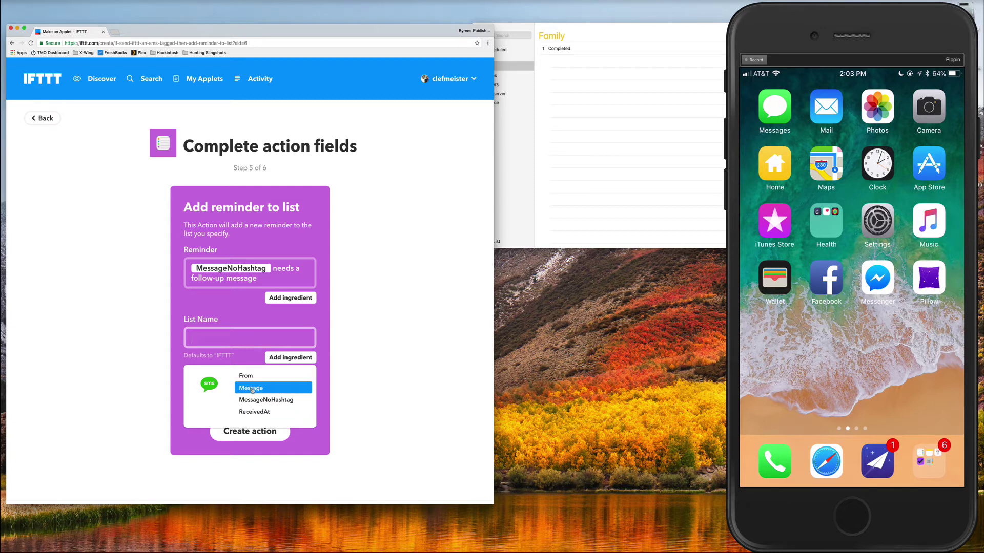
scroll(253, 392, "down", 2)
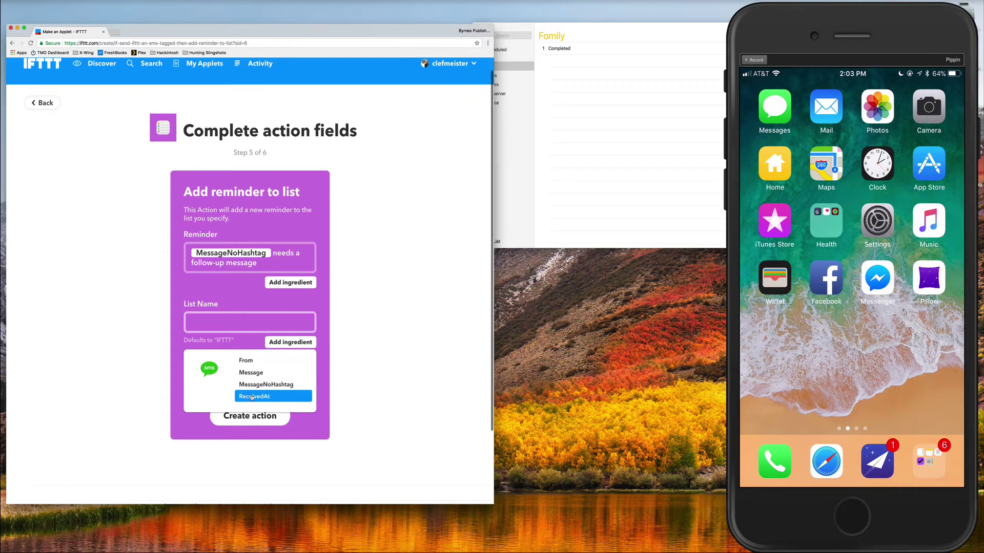
left_click(330, 376)
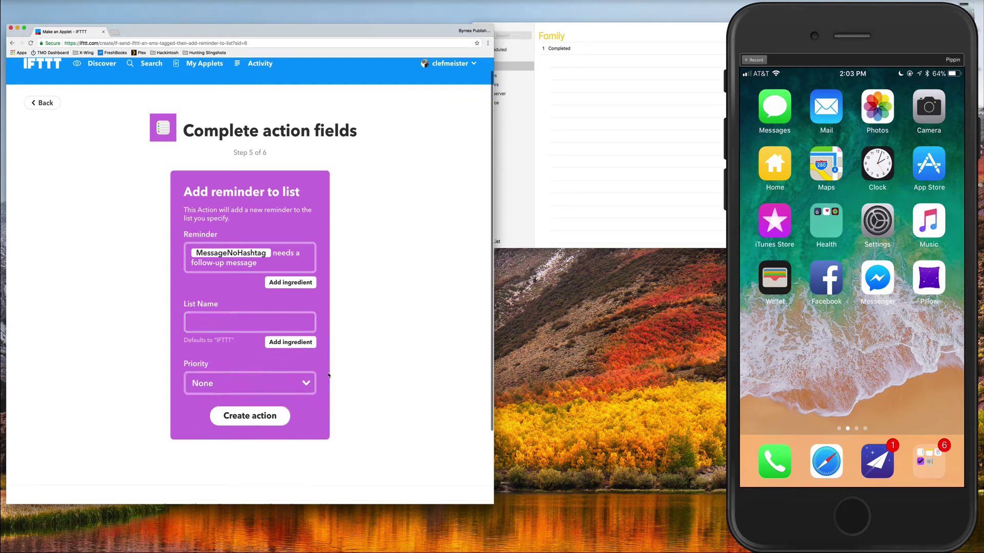
left_click(306, 384)
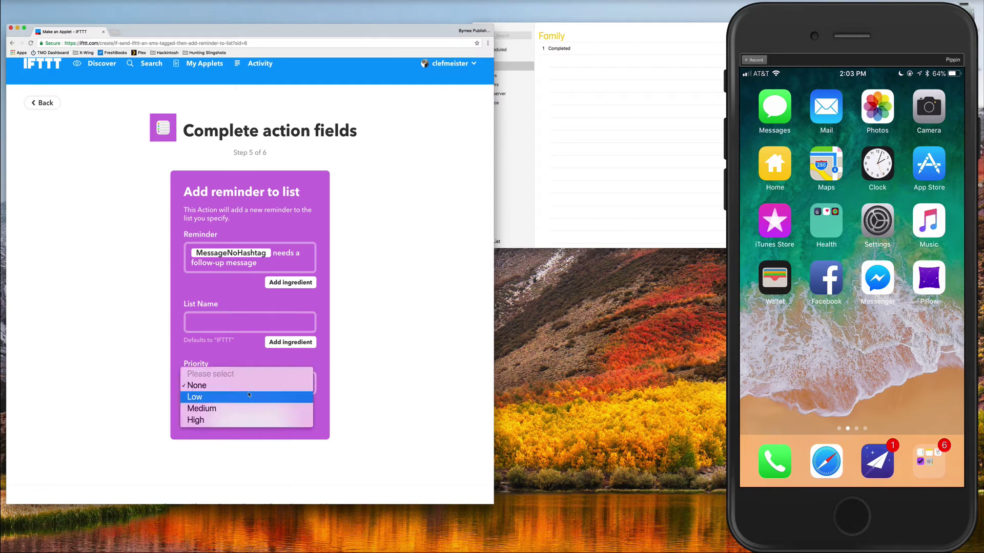
left_click(226, 409)
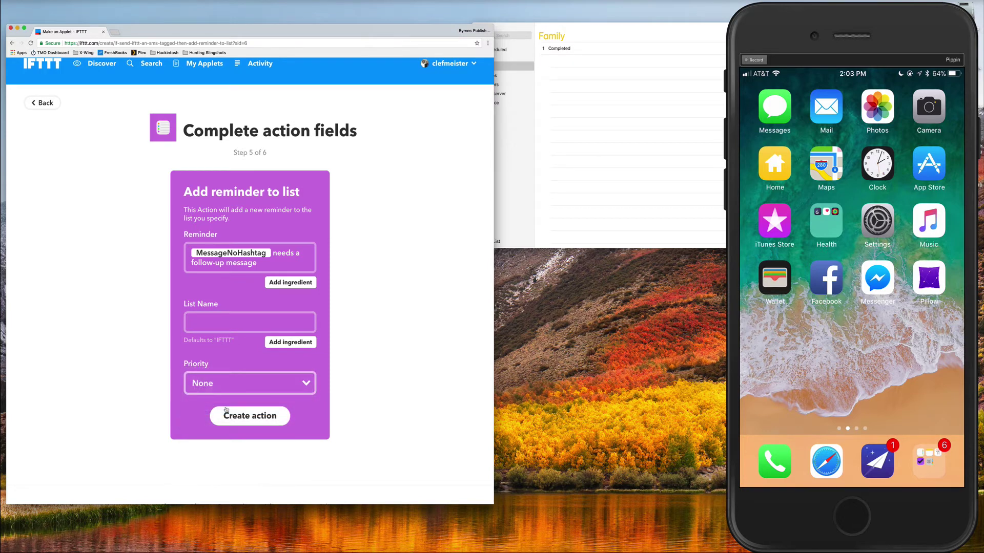
left_click(246, 416)
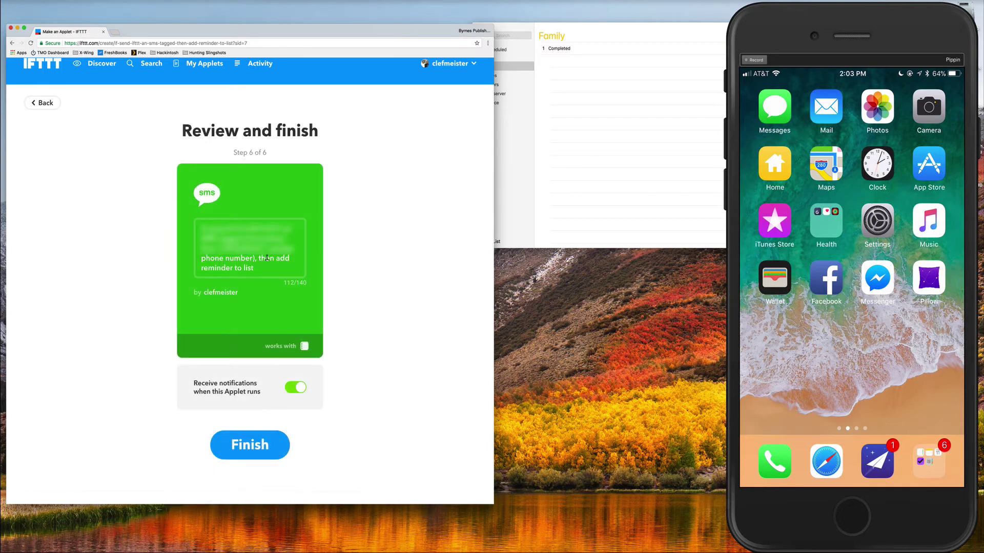
Step: Remove the phone-number wording from the description, disable run notifications, and finish the applet
left_click(265, 245)
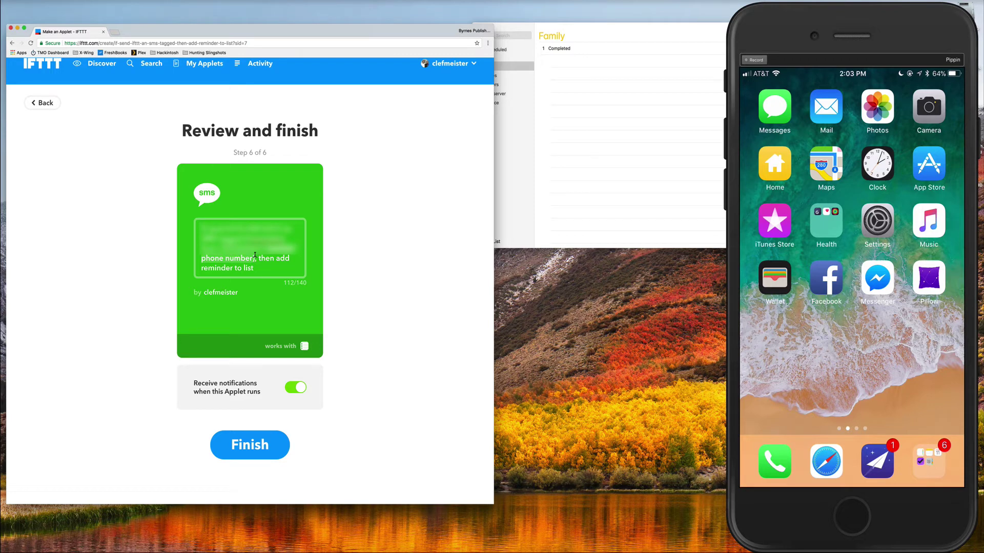
key("BackSpace")
key("BackSpace")
key("BackSpace")
key("BackSpace")
key("BackSpace")
key("BackSpace")
key("BackSpace")
key("BackSpace")
key("BackSpace")
key("BackSpace")
key("BackSpace")
key("BackSpace")
key("BackSpace")
key("BackSpace")
key("BackSpace")
key("BackSpace")
key("BackSpace")
key("BackSpace")
key("BackSpace")
key("BackSpace")
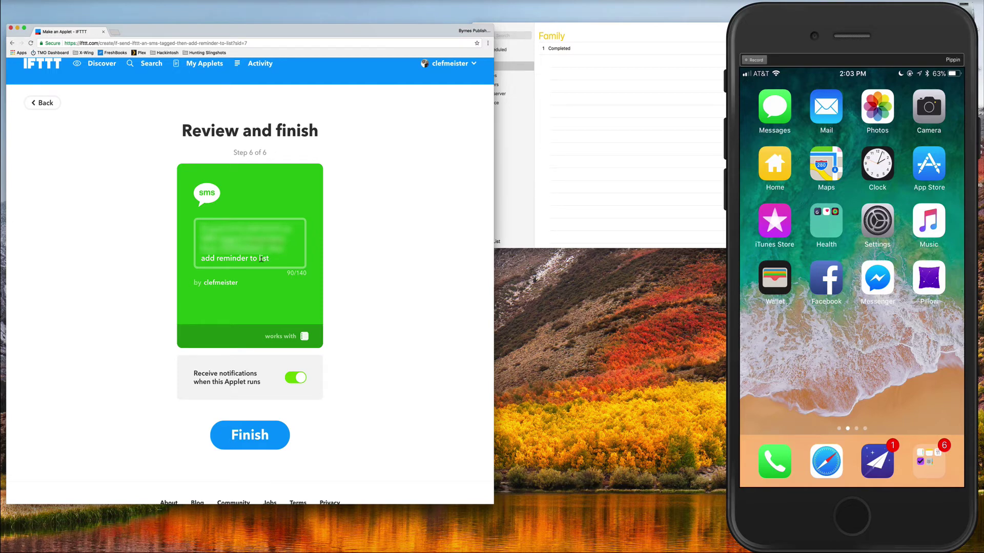
left_click(295, 381)
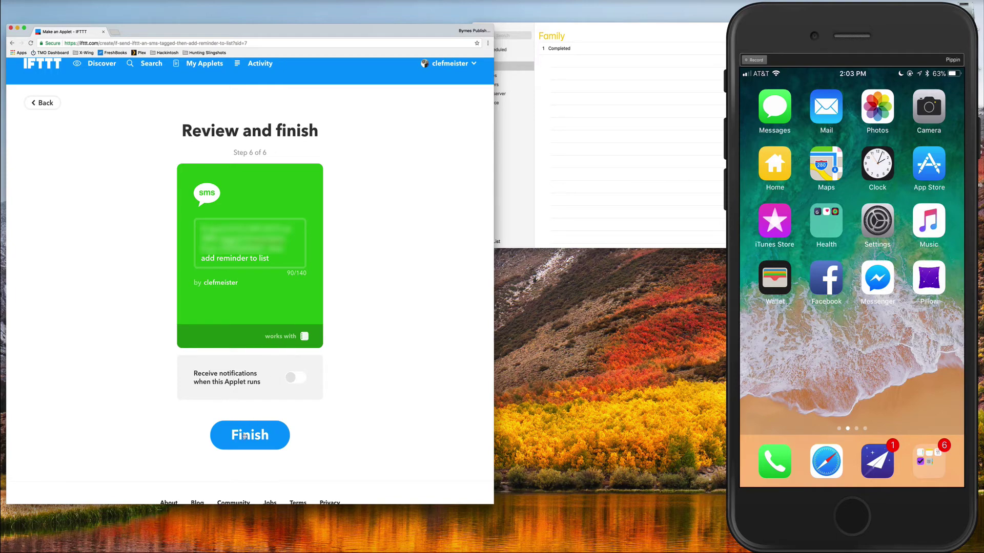
left_click(248, 436)
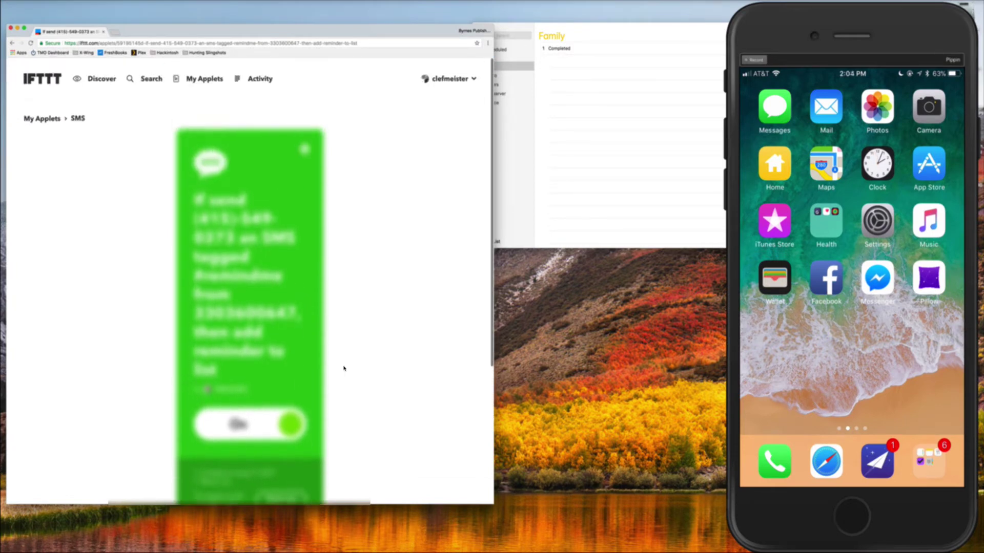
Step: Open the IFTTT Activity feed before sending the #remindme test text
left_click(254, 81)
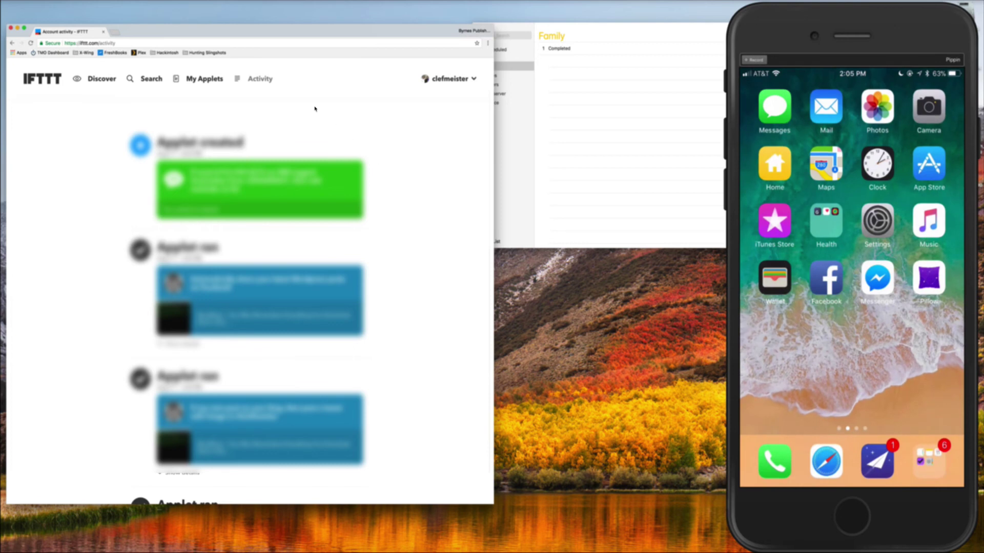
Step: Reload the Activity page to show the new 'Applet ran' entry
left_click(255, 79)
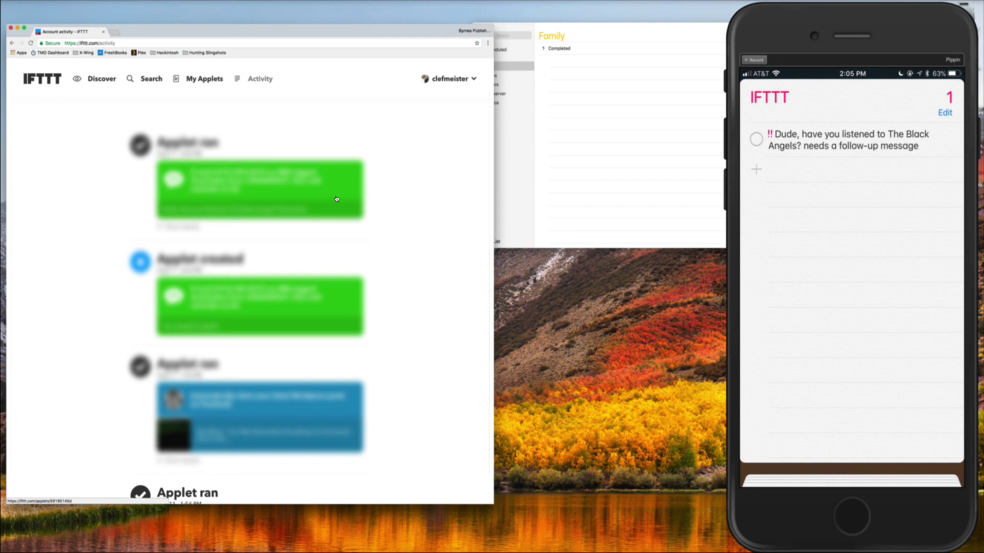
Step: Bring the Mac's Reminders window forward to see the synced Black Angels reminder
left_click(613, 85)
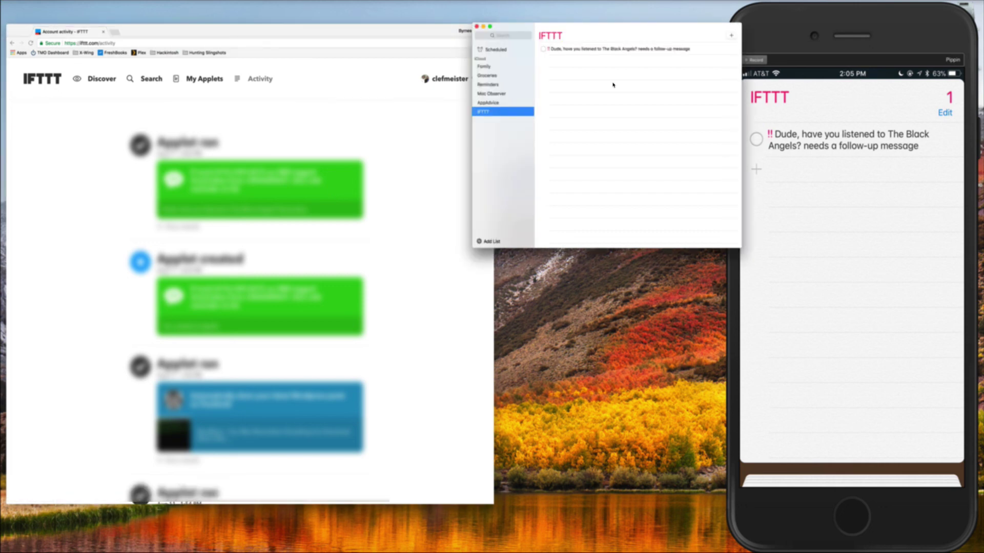